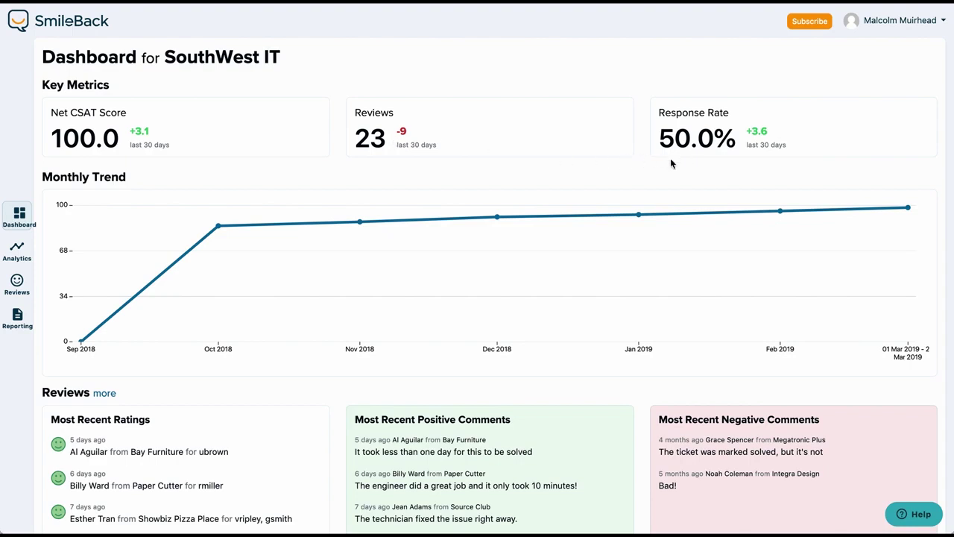
Step: Examine the dashboard's key metrics, monthly trend, recent reviews and top agents, companies and segments
scroll(616, 176, "down", 1)
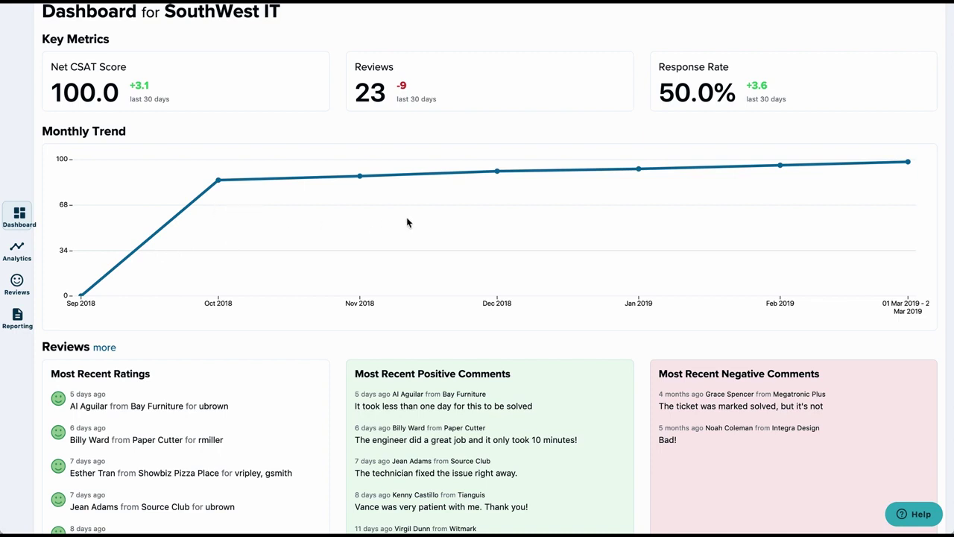
scroll(406, 222, "down", 5)
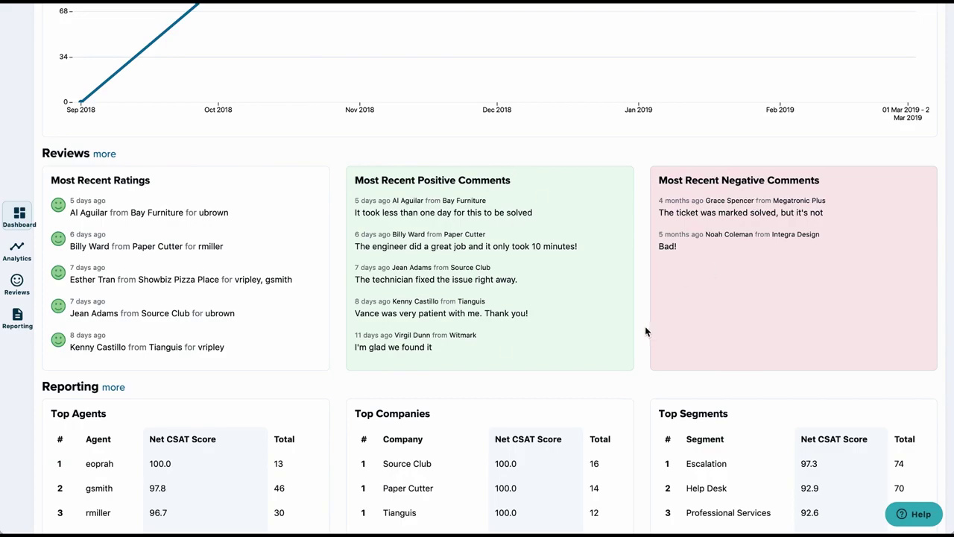
scroll(648, 334, "down", 3)
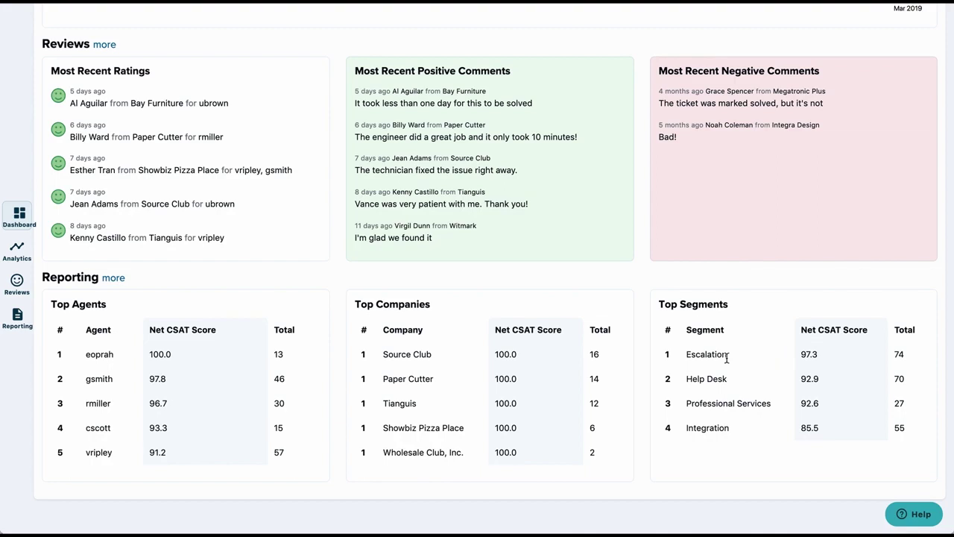
Step: Open the details of the "Unable to Scan to local PC" review from the Reviews page
left_click(8, 293)
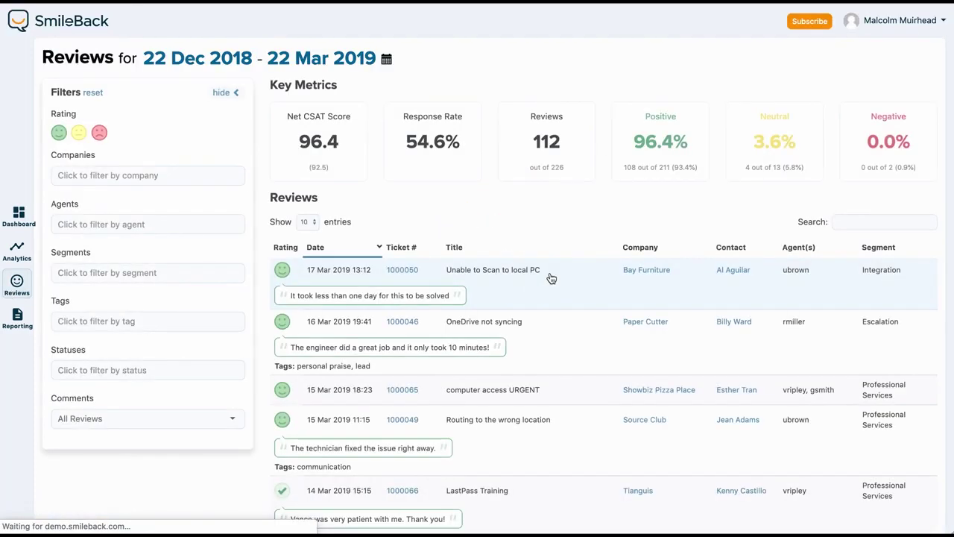
left_click(495, 275)
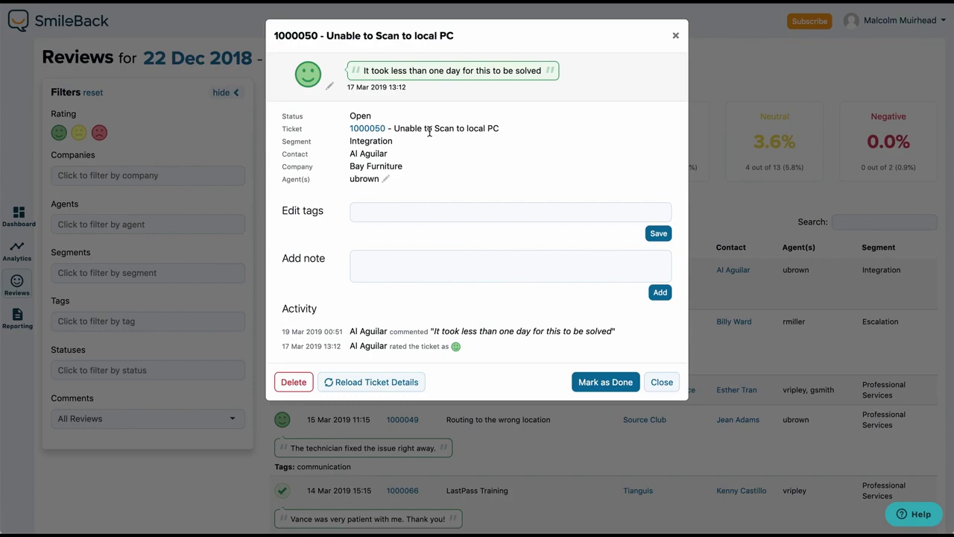
Step: Try the communication tag on the review and remove it without saving
left_click(505, 212)
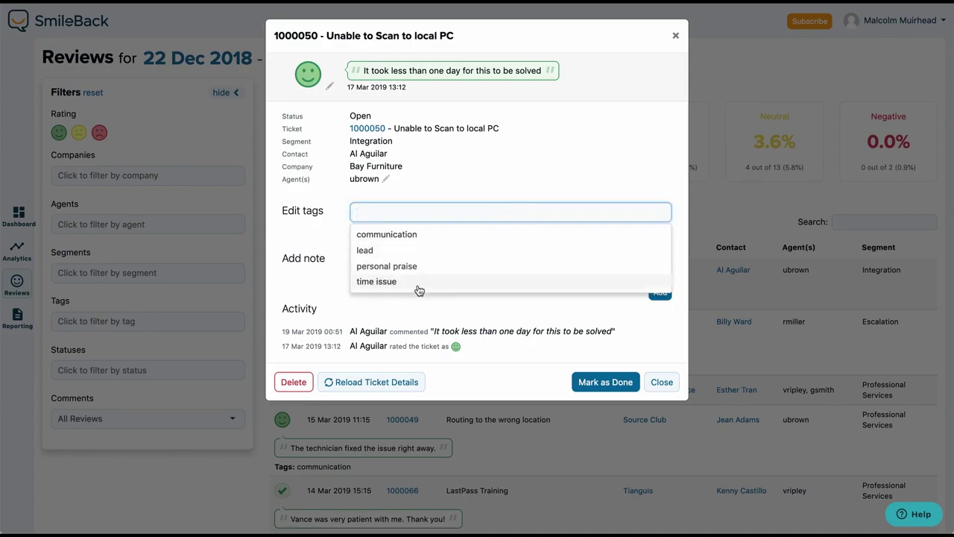
left_click(403, 234)
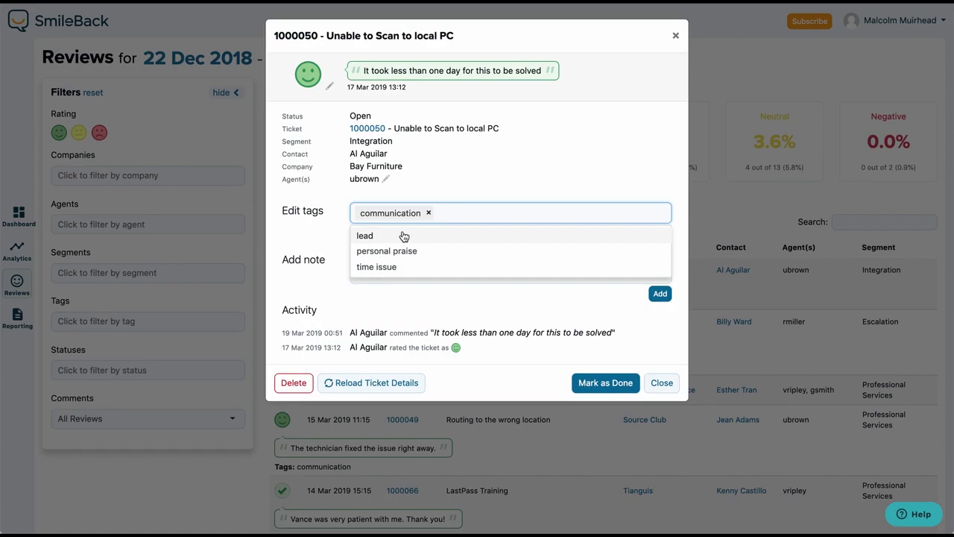
left_click(549, 162)
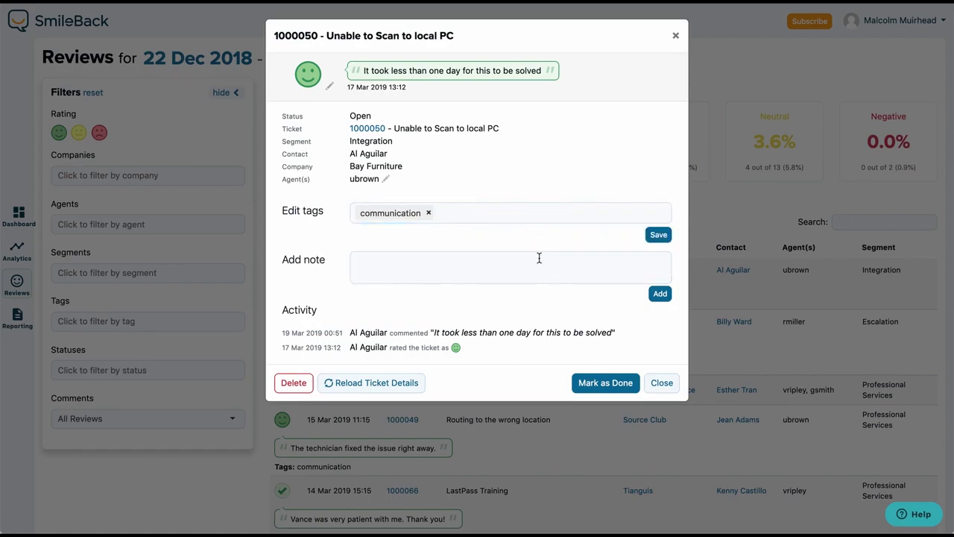
left_click(429, 213)
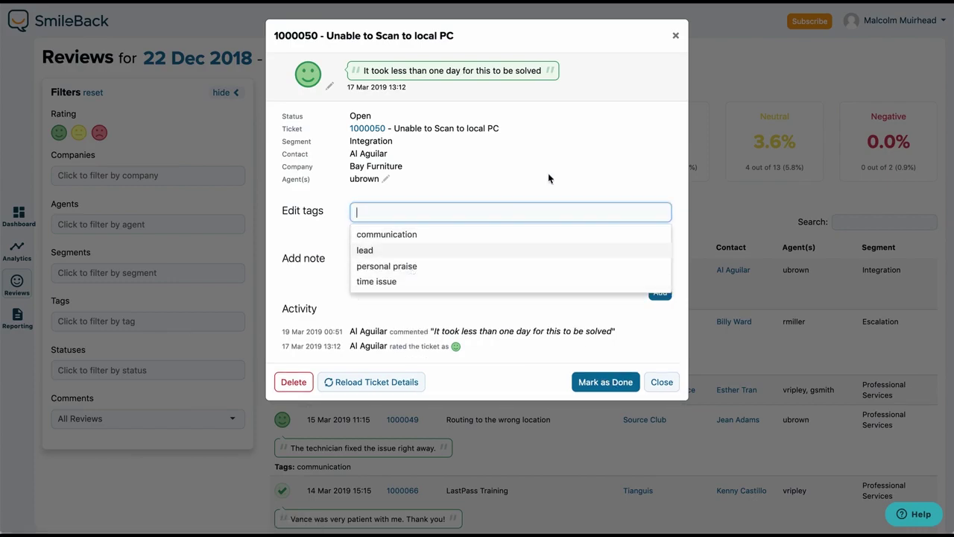
Step: Check the review's note field and its alternative rating options, and close the review details
left_click(574, 163)
left_click(503, 274)
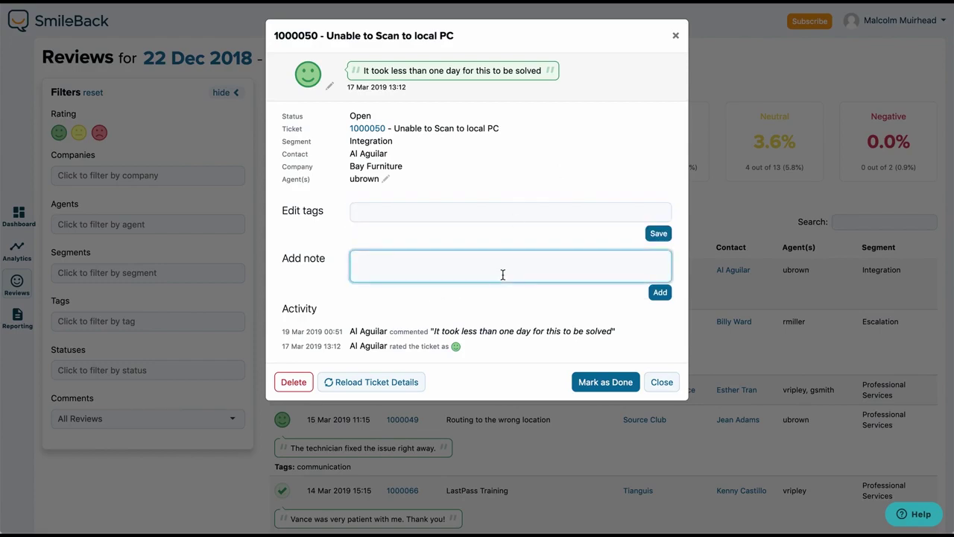
left_click(327, 224)
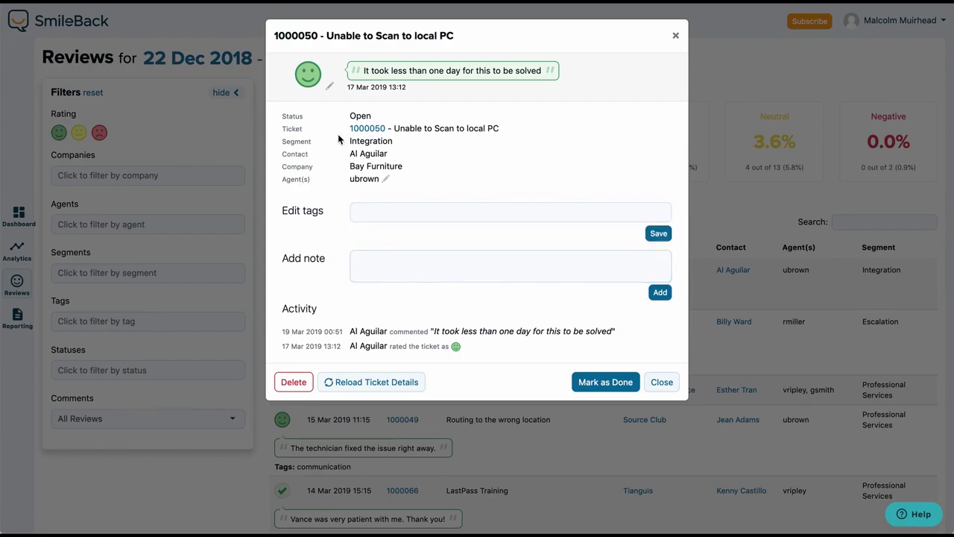
left_click(331, 87)
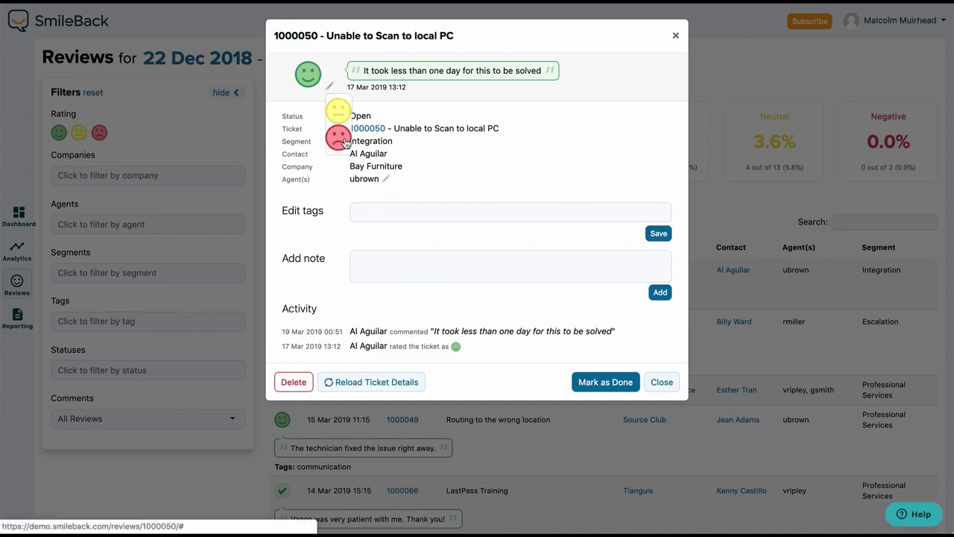
left_click(567, 141)
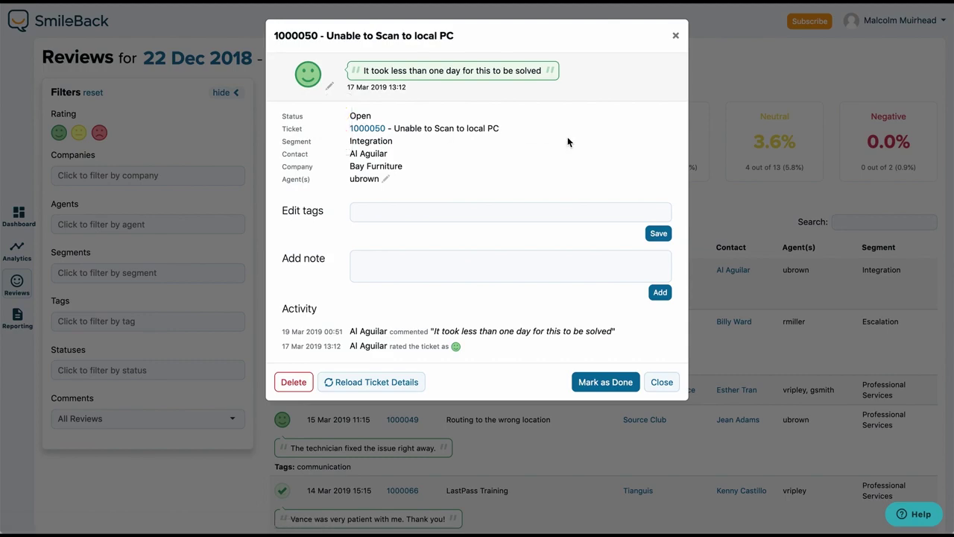
left_click(660, 382)
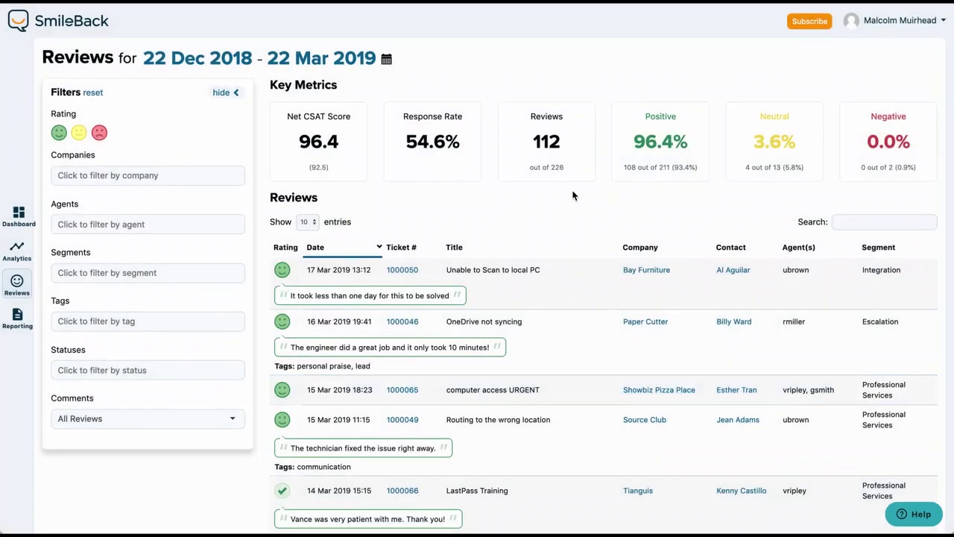
Step: Filter the reviews to neutral ratings only, and restore the positive and negative ratings
left_click(59, 135)
left_click(101, 134)
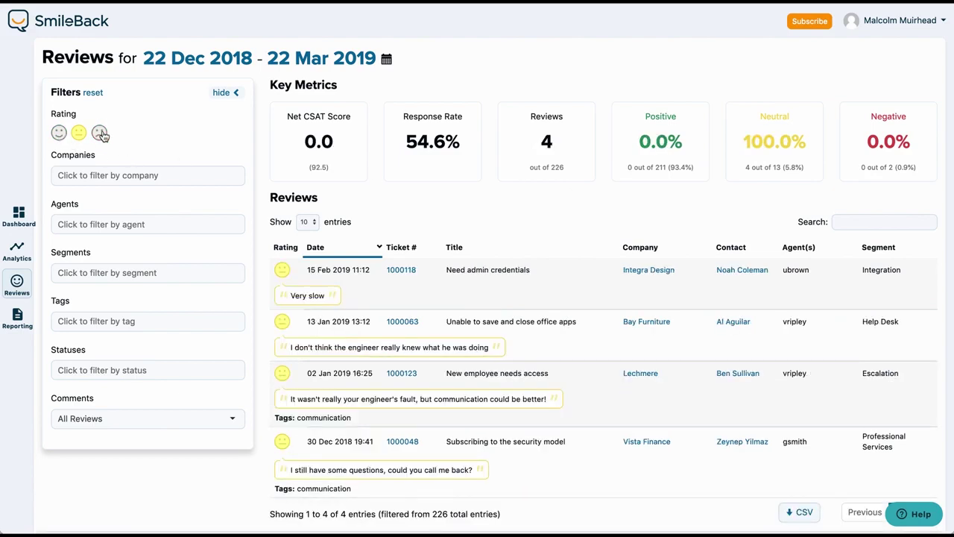
left_click(101, 134)
left_click(59, 133)
Step: Filter the reviews by the company Adaptabiz, and clear the company filter
left_click(115, 174)
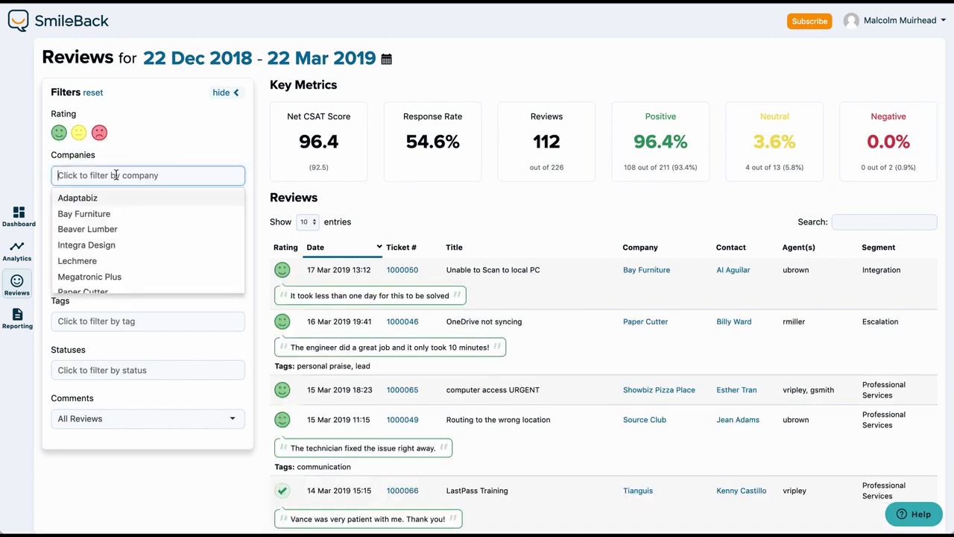
left_click(117, 200)
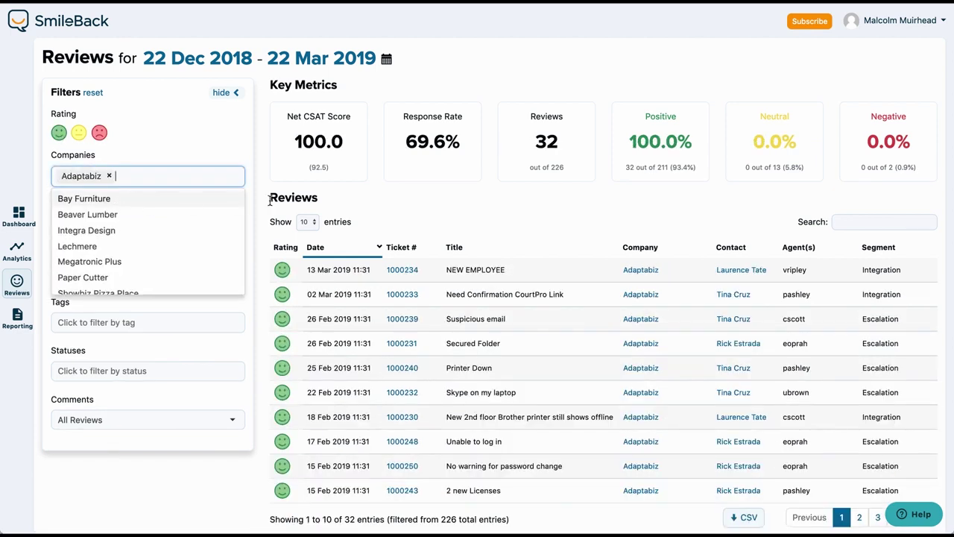
left_click(456, 220)
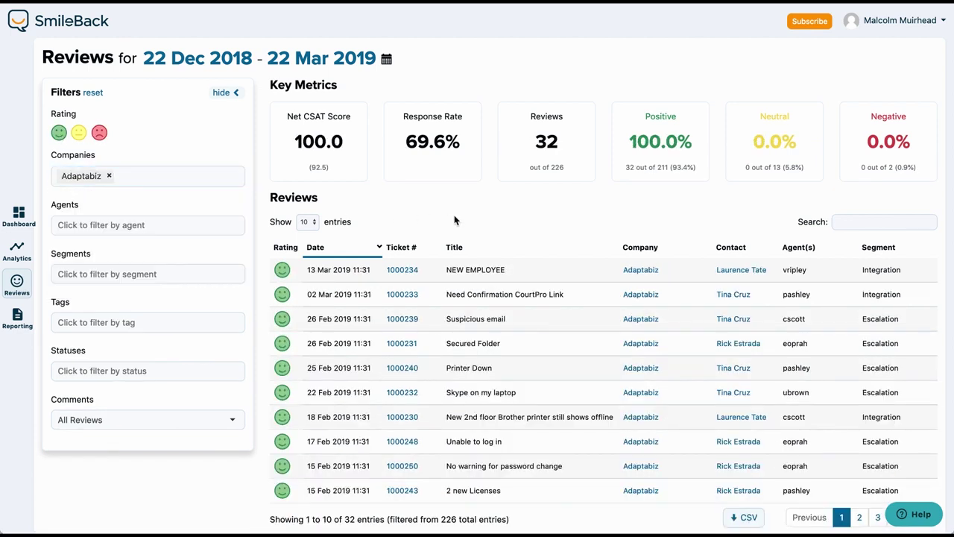
left_click(109, 176)
left_click(170, 146)
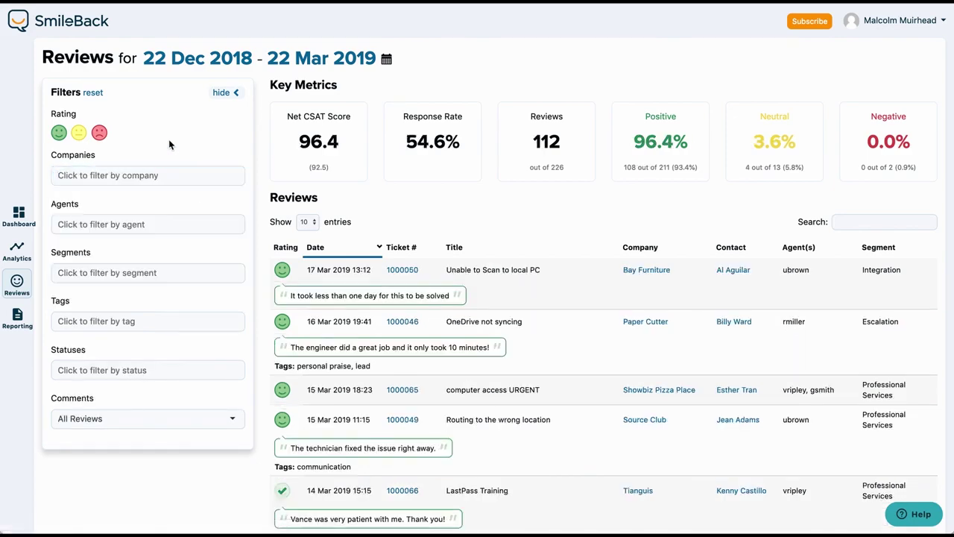
Step: Filter the reviews by the first listed agent, and clear the agent filter
left_click(152, 224)
left_click(71, 245)
left_click(589, 214)
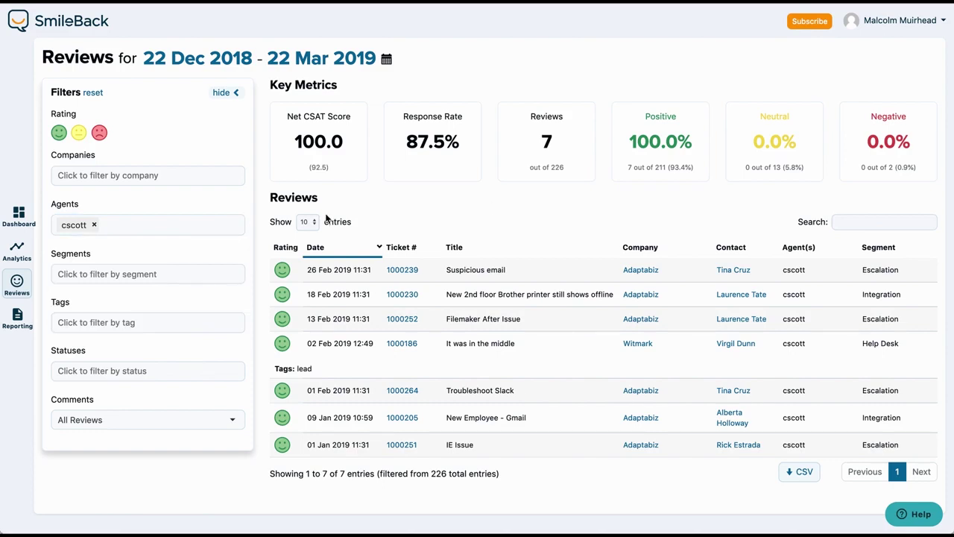
left_click(94, 225)
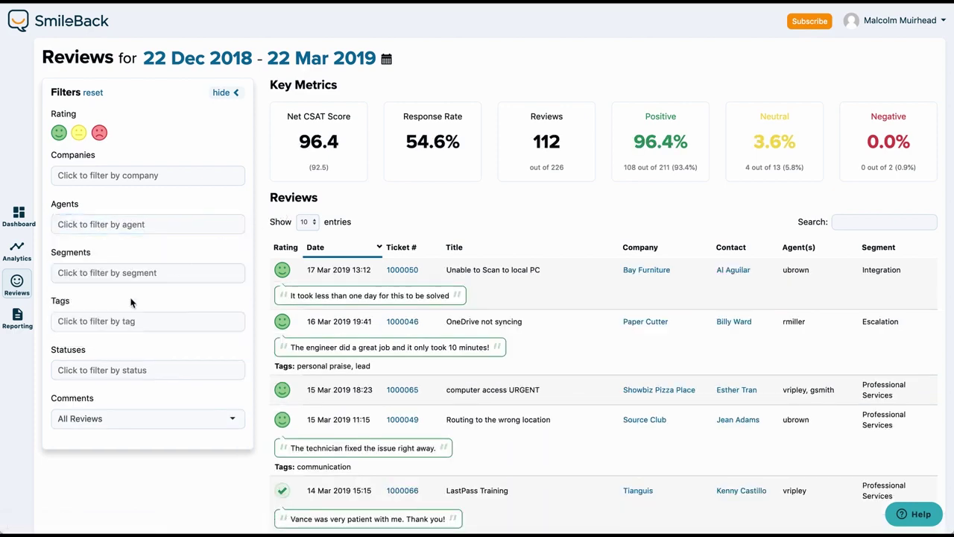
Step: View the tag options available for filtering the reviews
left_click(118, 322)
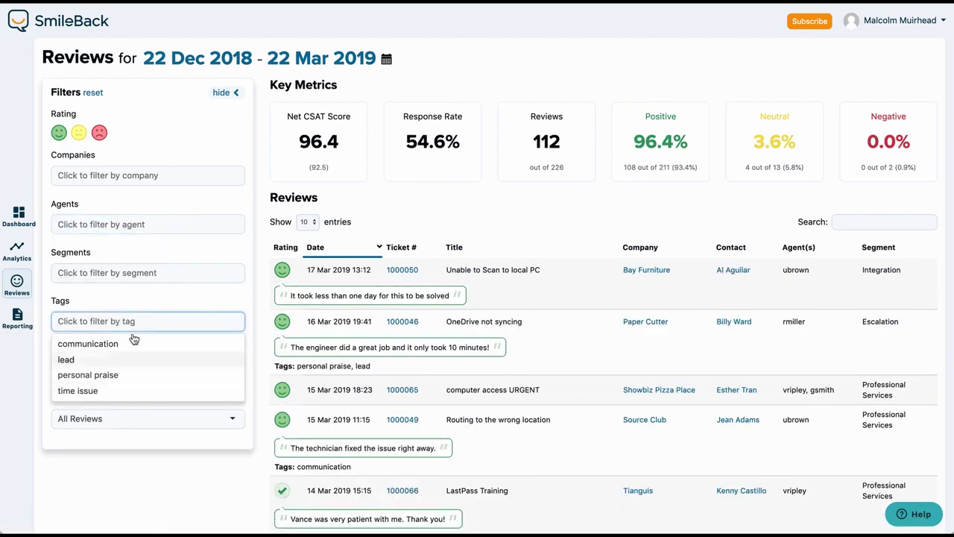
left_click(168, 295)
Step: Open Analytics and view the satisfaction data filtered by the company Adaptabiz, and clear the company filter
left_click(16, 257)
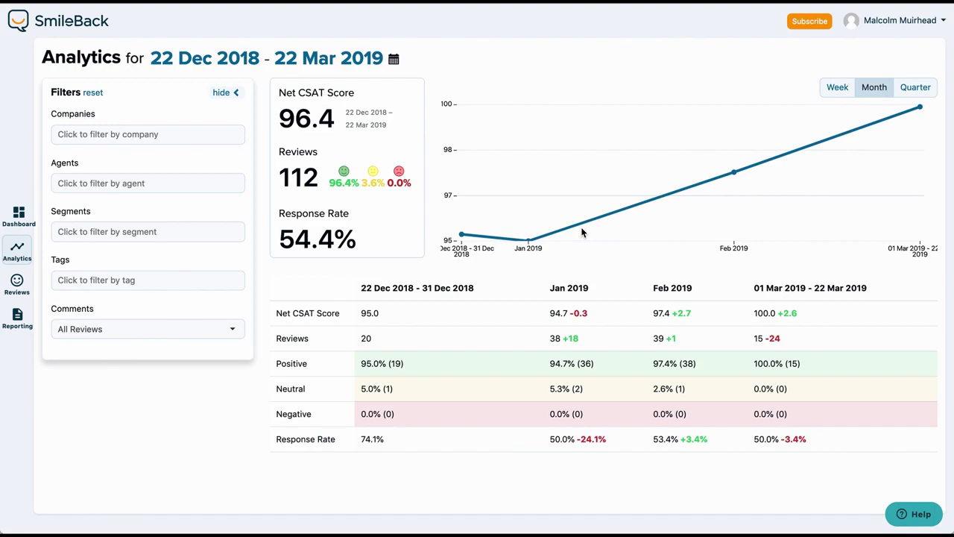
left_click(160, 135)
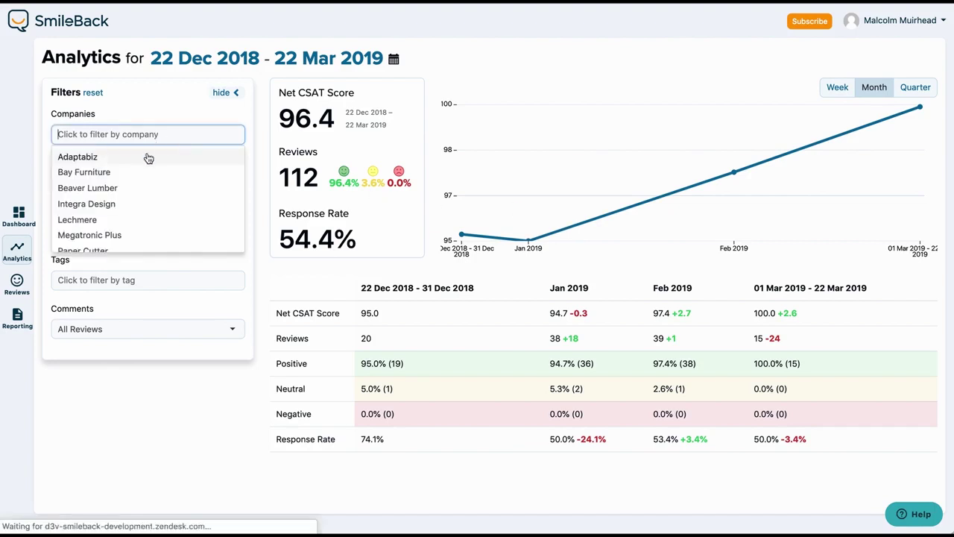
left_click(199, 93)
left_click(112, 134)
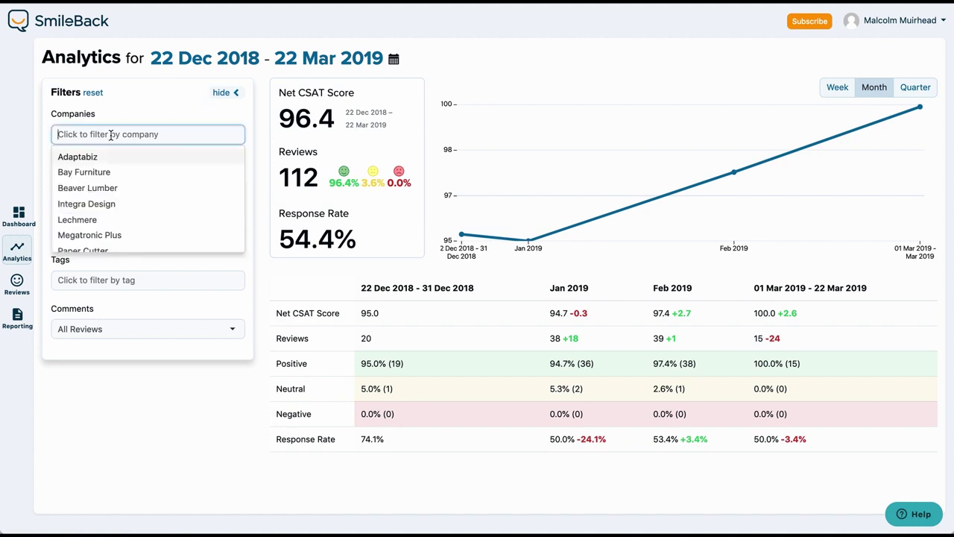
left_click(104, 157)
left_click(127, 118)
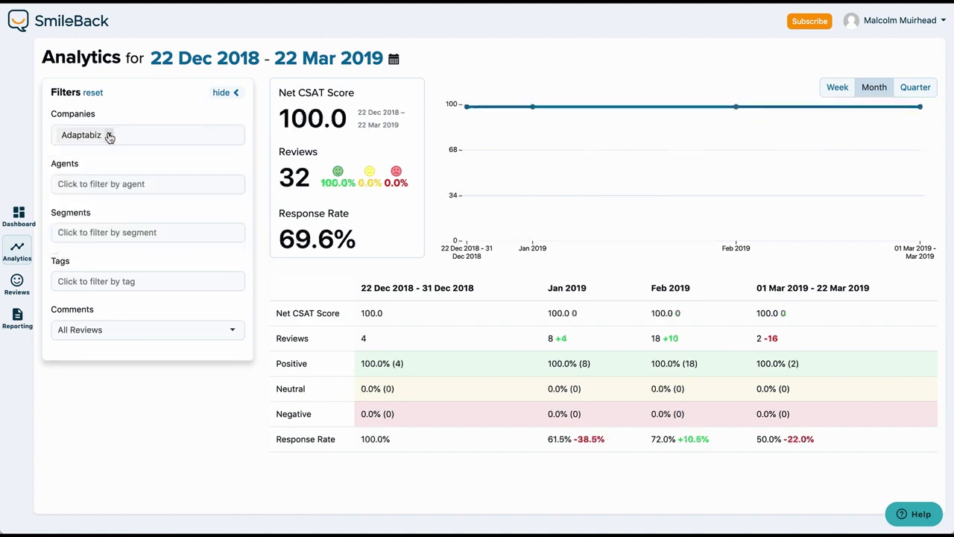
left_click(106, 134)
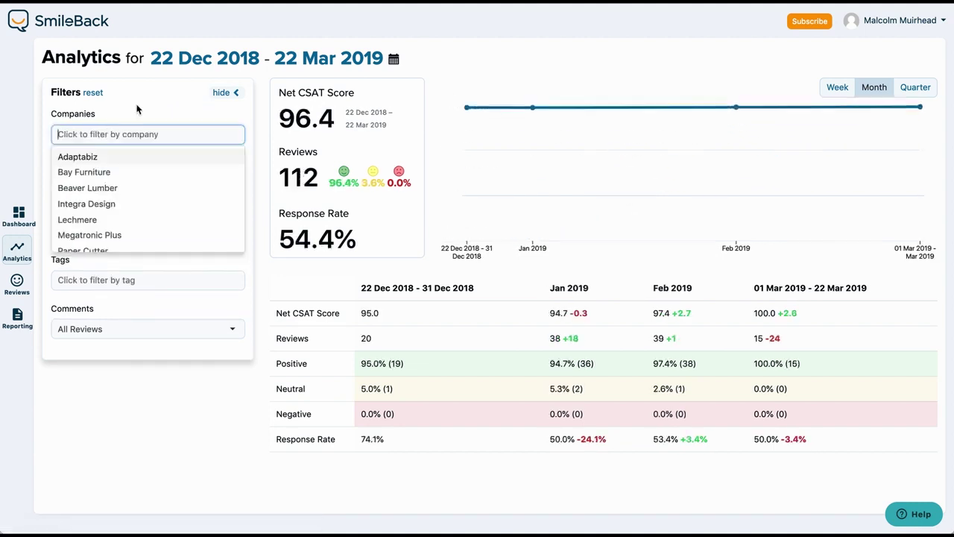
Step: View the analytics filtered by the "time issue" tag, and remove the tag filter
left_click(112, 277)
left_click(96, 346)
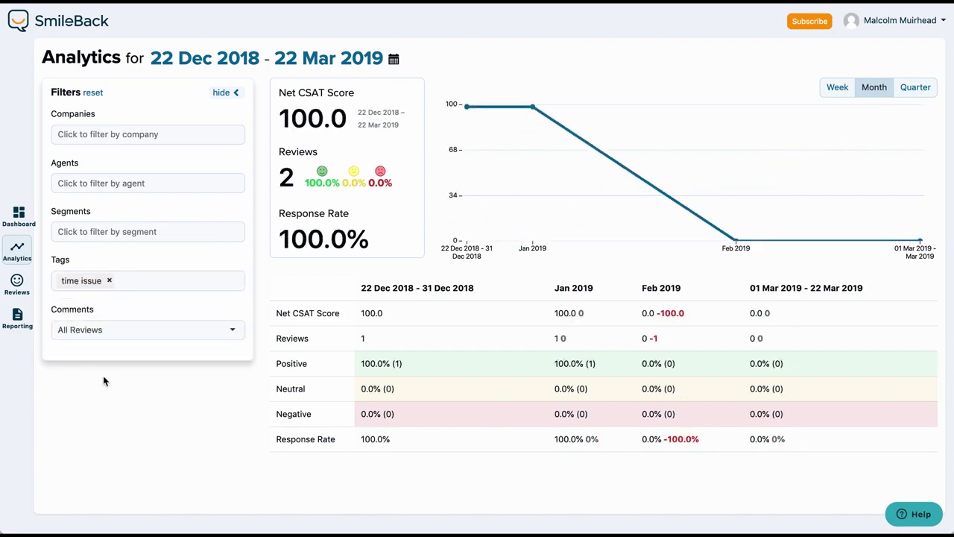
left_click(108, 282)
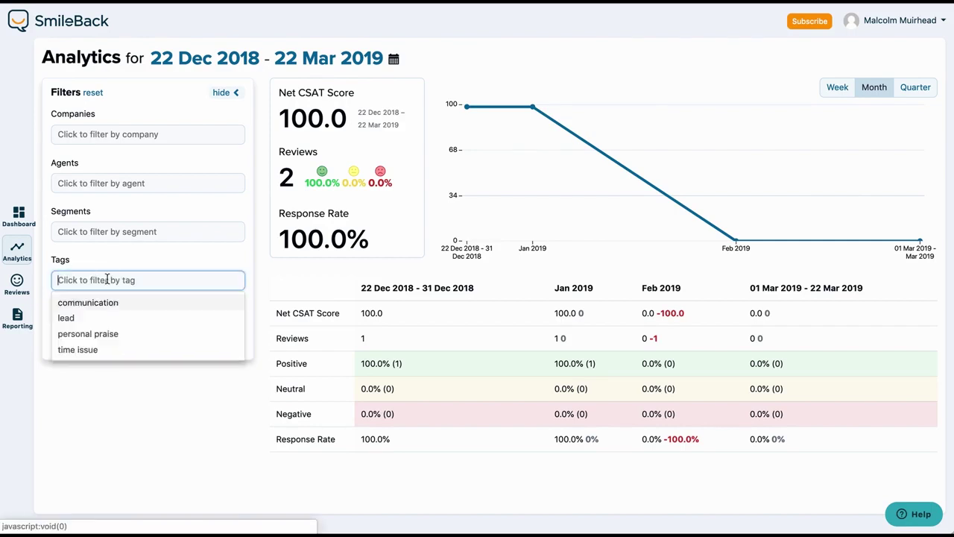
Step: Generate a client satisfaction report for Adaptabiz from the Client Reports section of Reporting
left_click(18, 321)
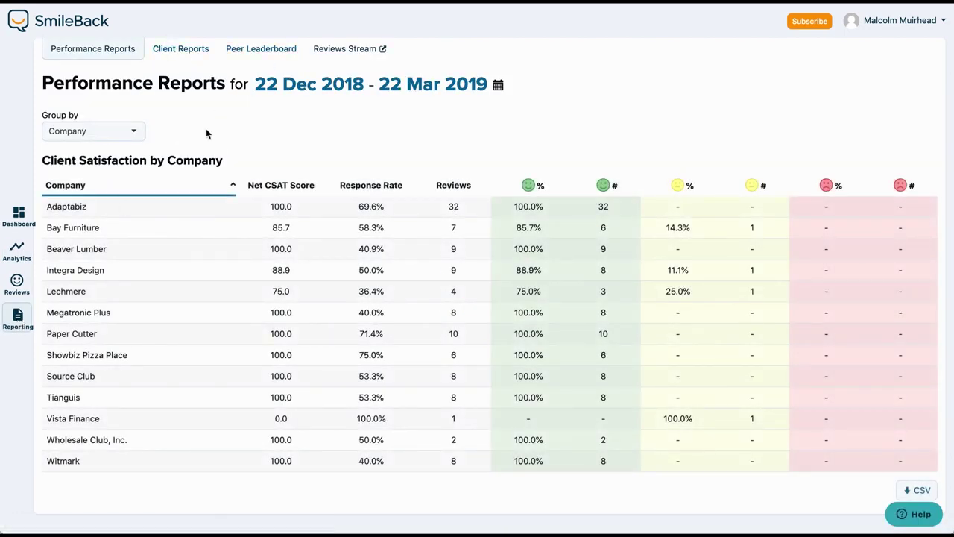
left_click(179, 52)
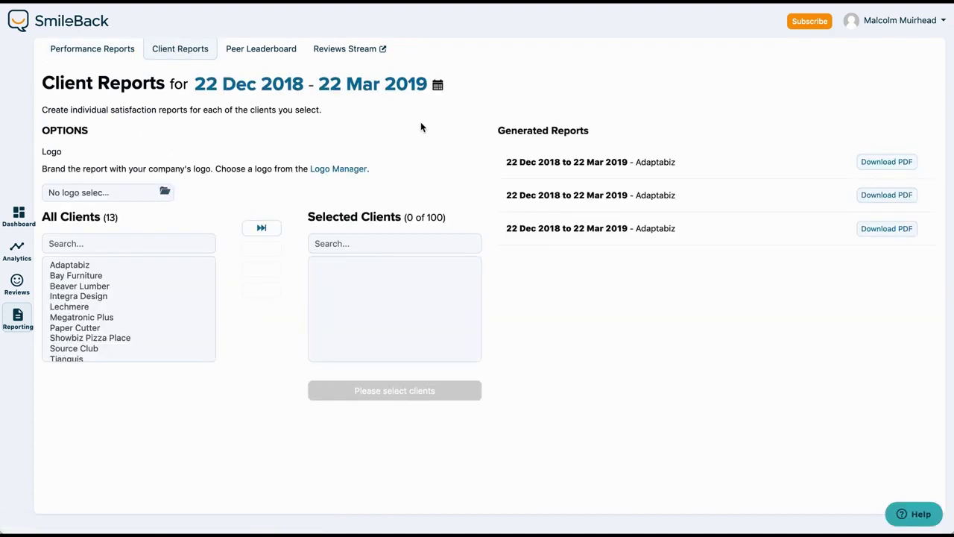
left_click(89, 264)
left_click(261, 249)
left_click(420, 389)
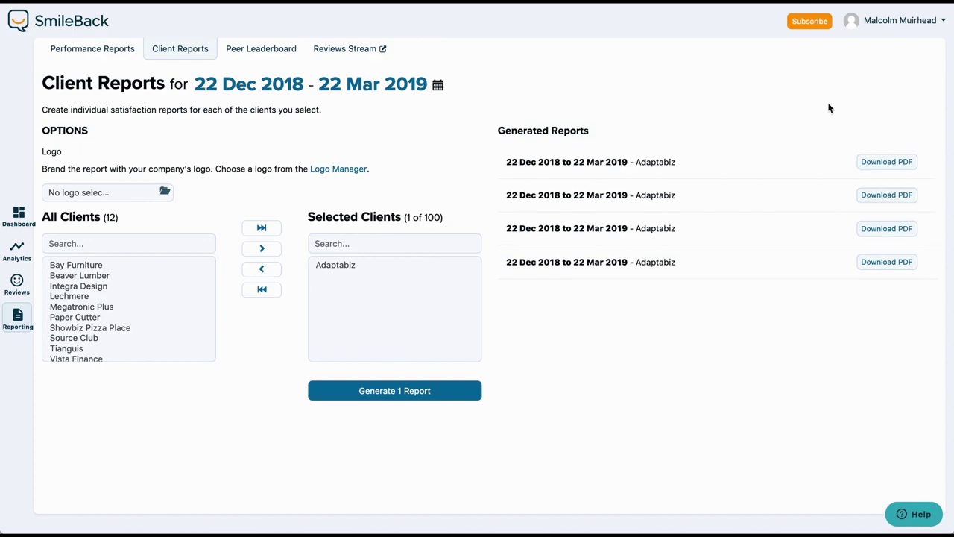
Step: Open the first generated Adaptabiz PDF report and examine its key metrics, charts and reviews with comments
left_click(887, 163)
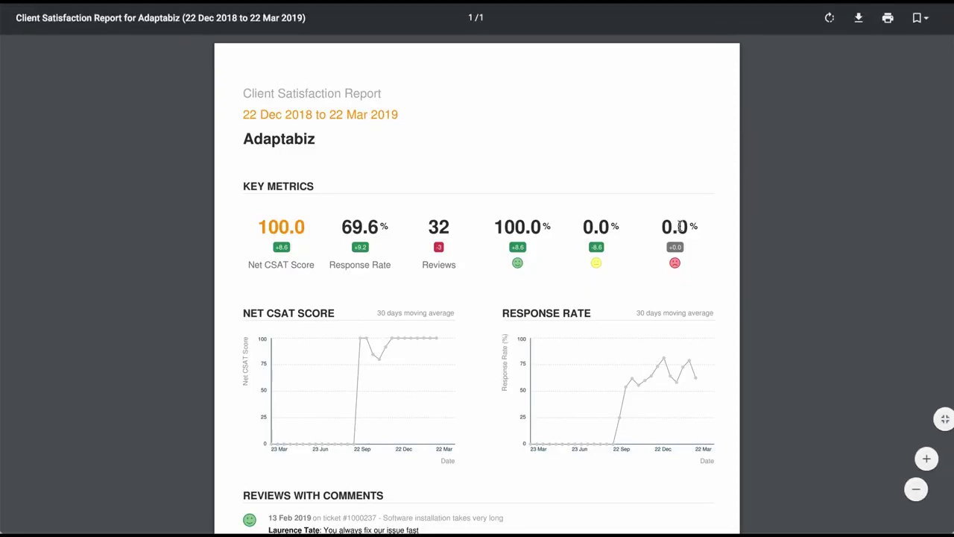
scroll(680, 226, "down", 1)
scroll(680, 226, "up", 1)
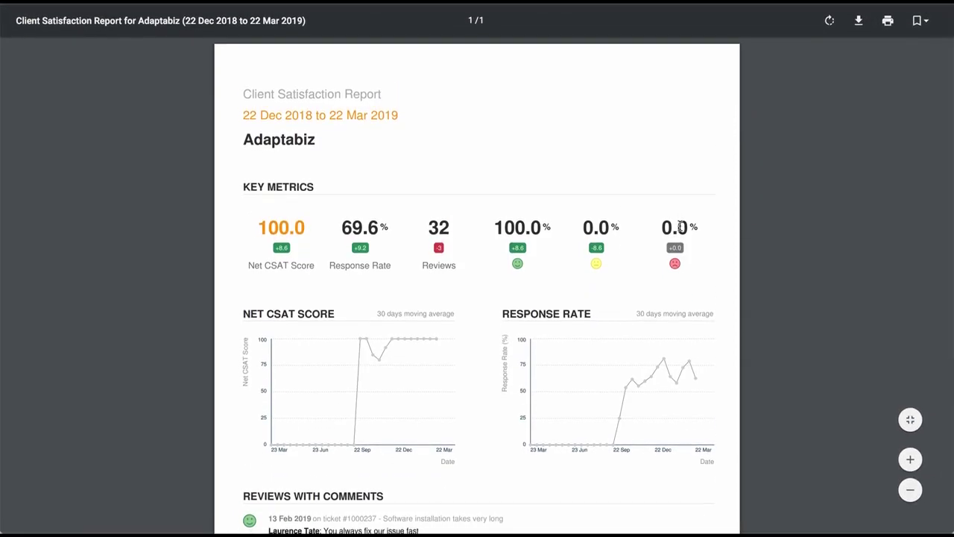
scroll(680, 226, "down", 1)
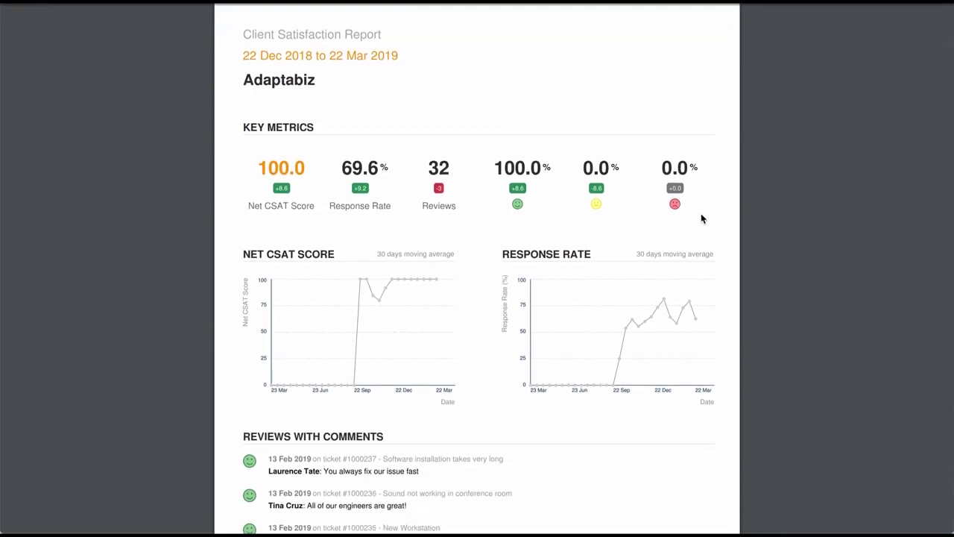
Step: Read through the Adaptabiz report down to the end of its reviews with comments, and return to the Client Reports page
scroll(702, 219, "down", 1)
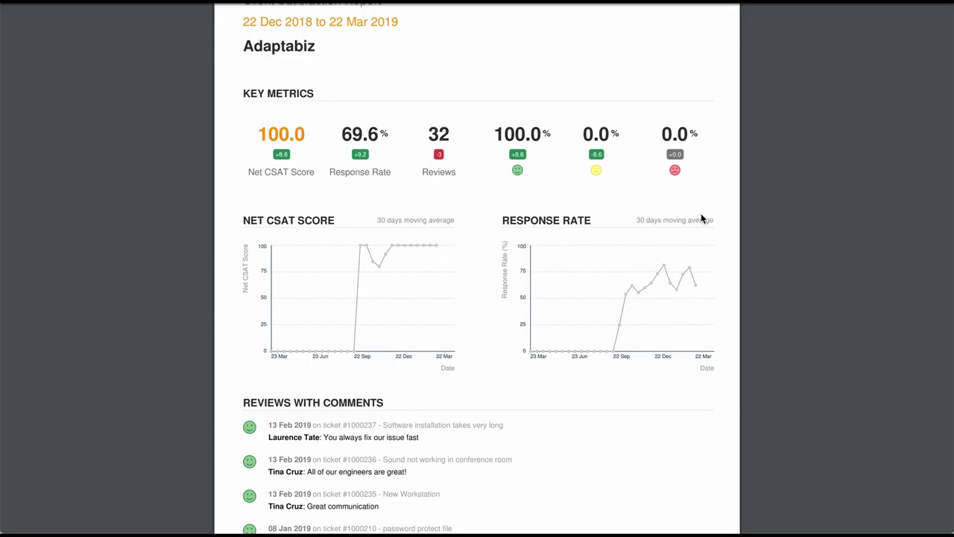
scroll(701, 213, "down", 3)
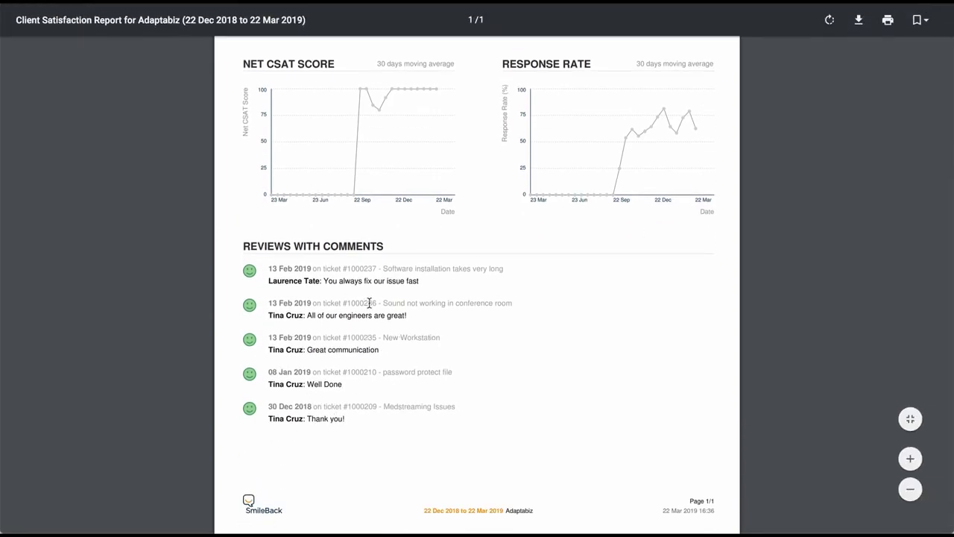
scroll(370, 303, "down", 1)
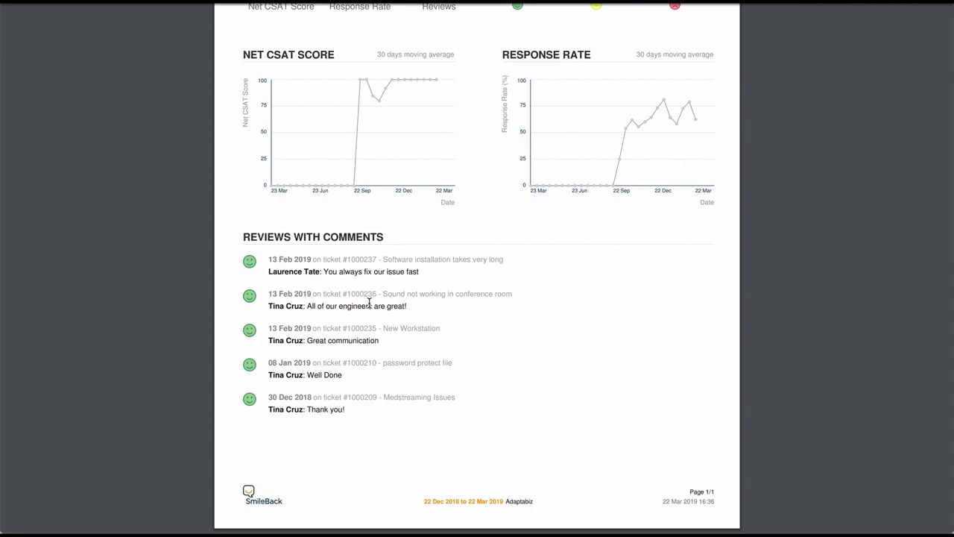
scroll(370, 303, "up", 5)
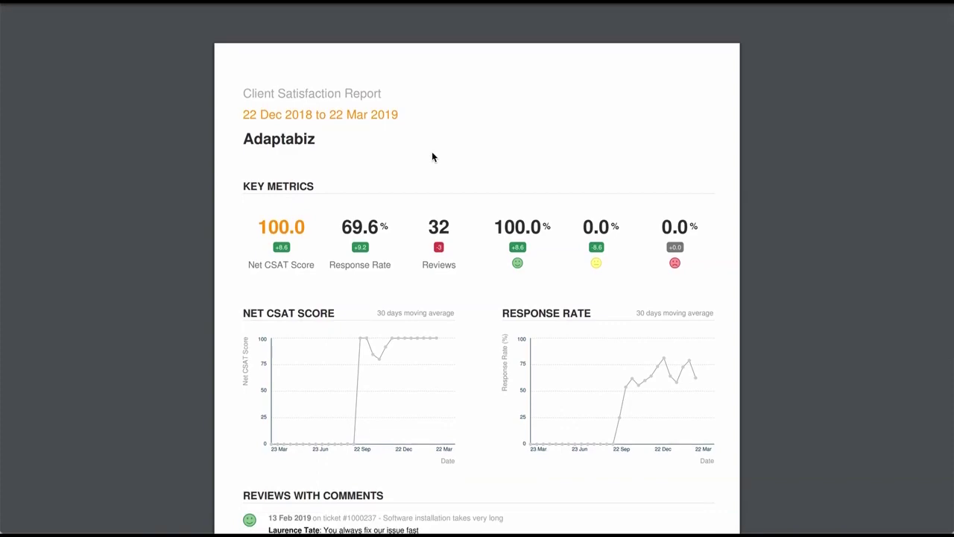
mouse_move(341, 11)
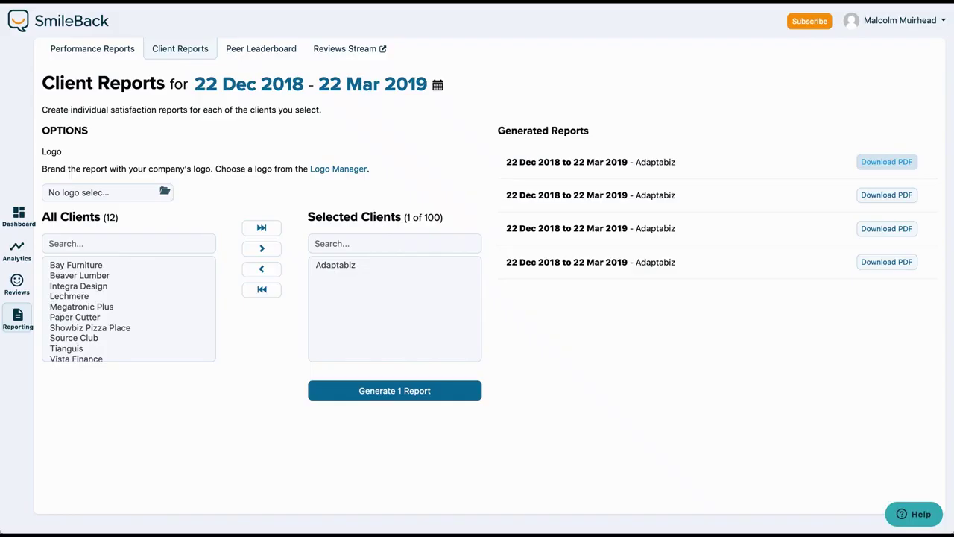
Step: Open the Reviews Stream and look through its customer ratings and comments, and return to the Client Reports page
left_click(345, 51)
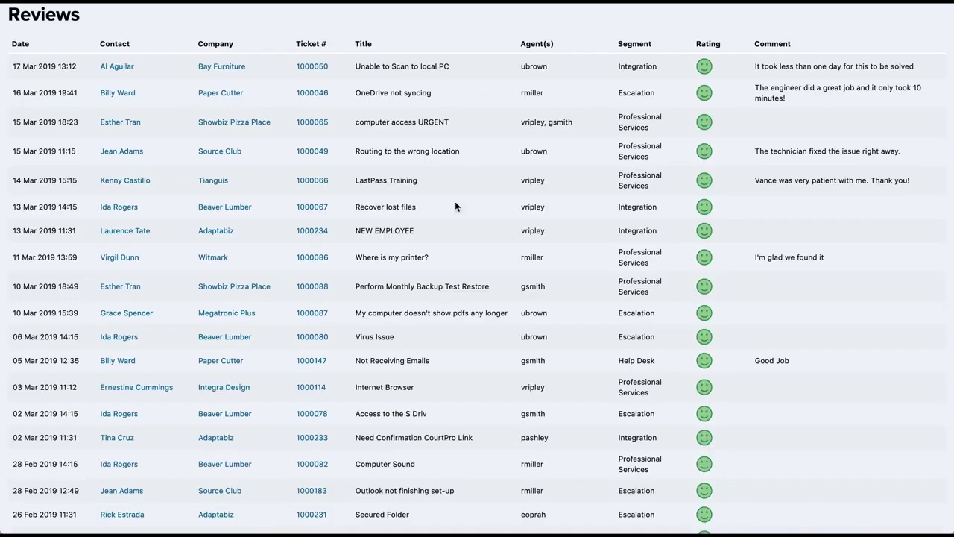
scroll(455, 201, "up", 2)
scroll(455, 202, "down", 5)
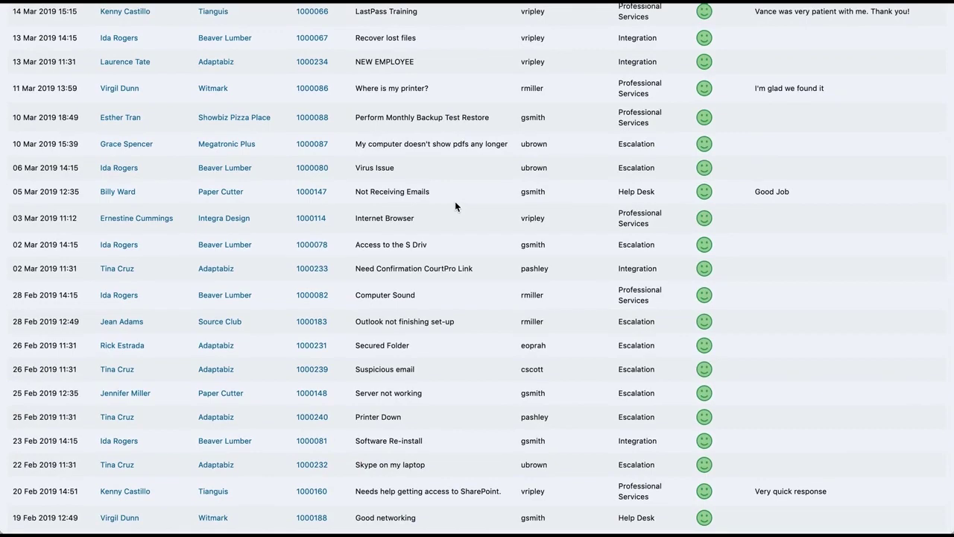
scroll(455, 201, "up", 5)
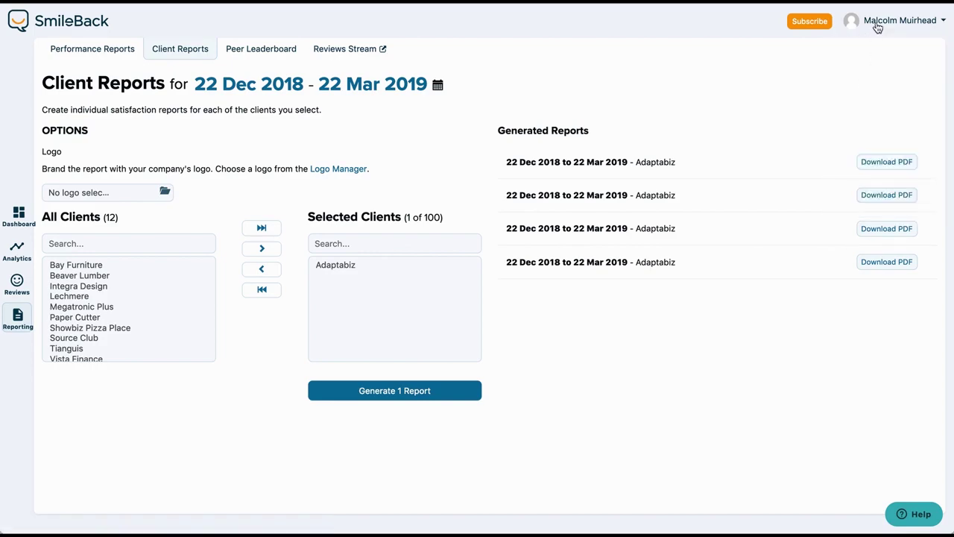
Step: Open the Automation settings for the account and start a new automation rule
mouse_move(874, 22)
left_click(873, 77)
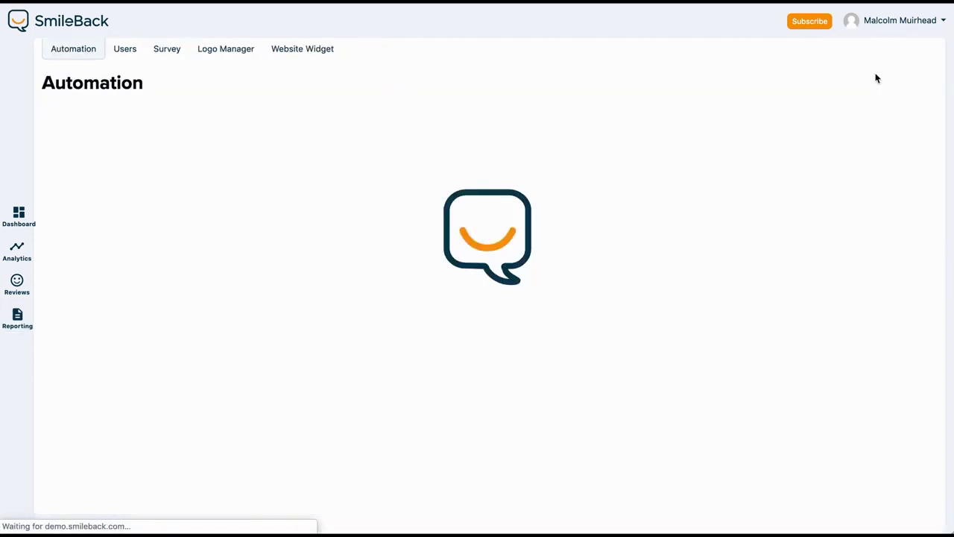
left_click(102, 118)
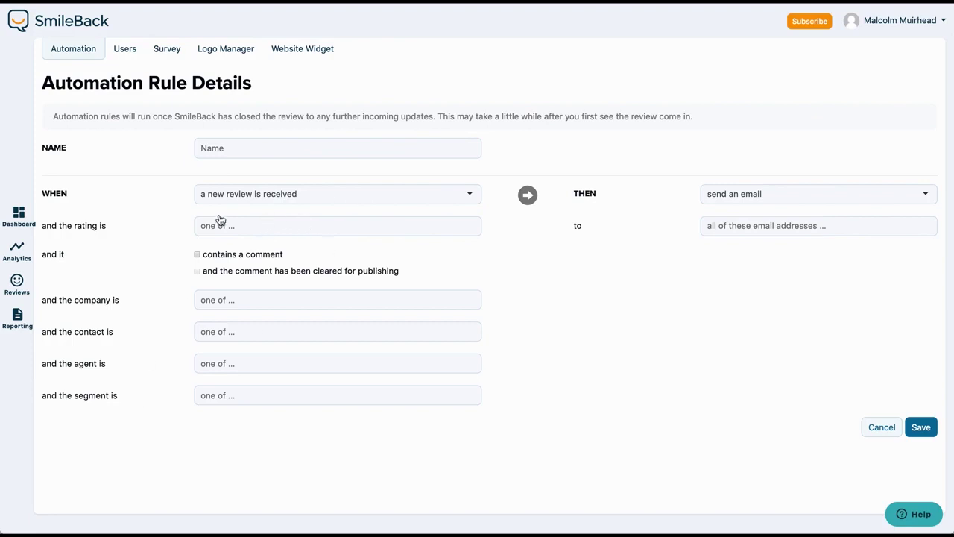
Step: Set the rating condition of the new automation rule to neutral and negative
left_click(299, 222)
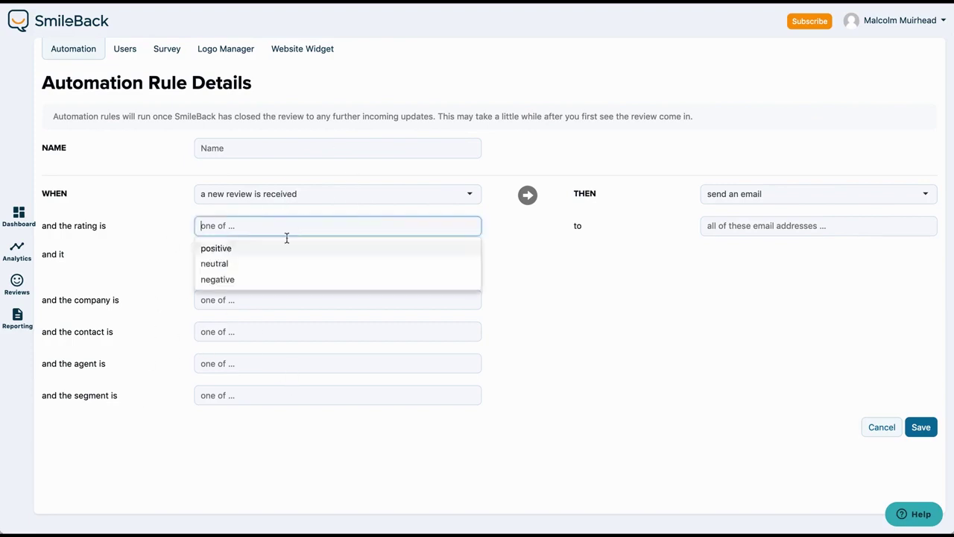
left_click(250, 266)
left_click(269, 267)
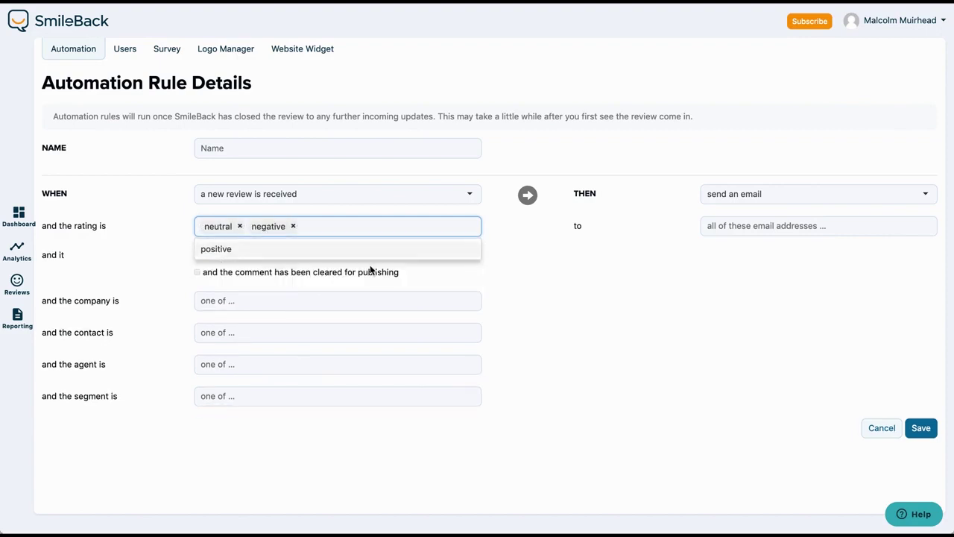
left_click(524, 305)
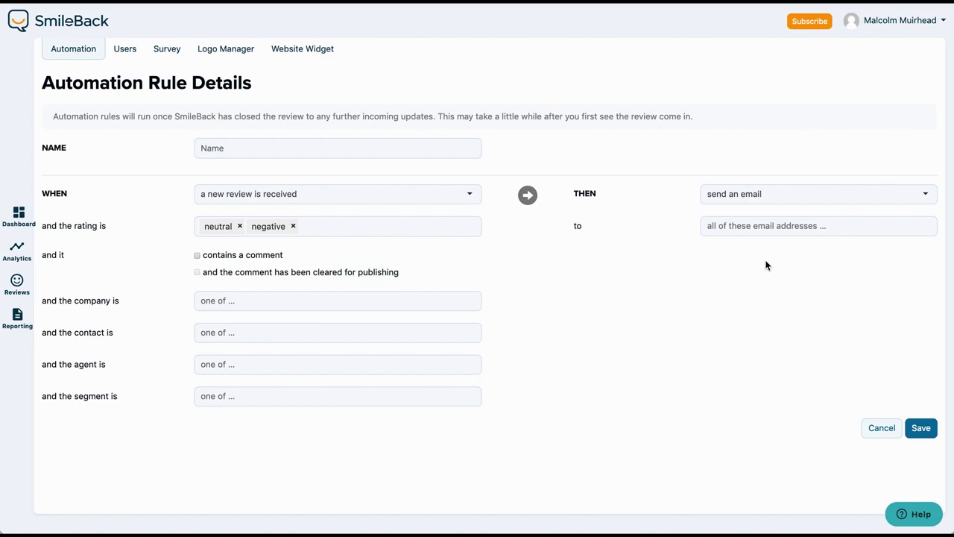
Step: Remove the neutral and negative ratings from the automation rule's condition
left_click(240, 228)
left_click(246, 226)
left_click(413, 74)
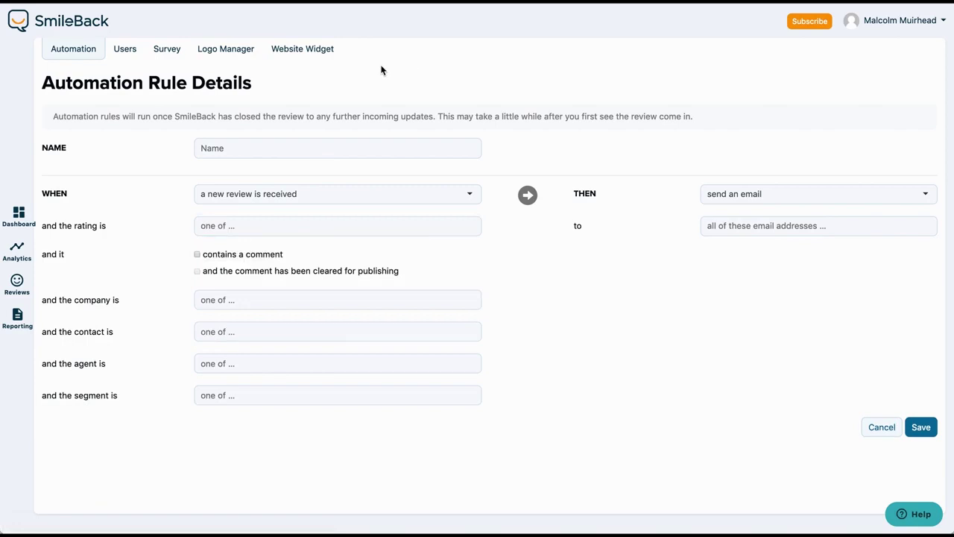
Step: Open the Website Widget settings, examine the configuration options, preview and code snippet, and return to the dashboard
left_click(300, 51)
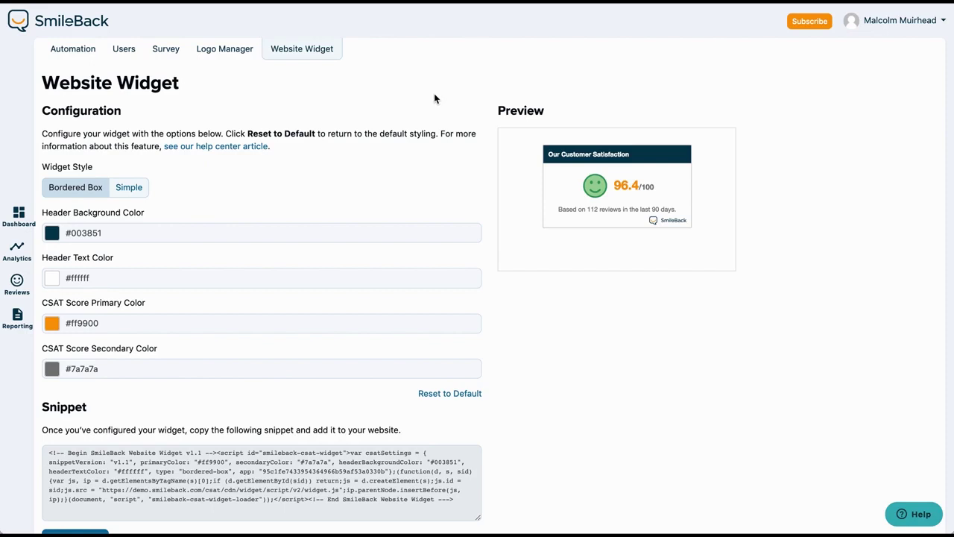
scroll(794, 198, "down", 2)
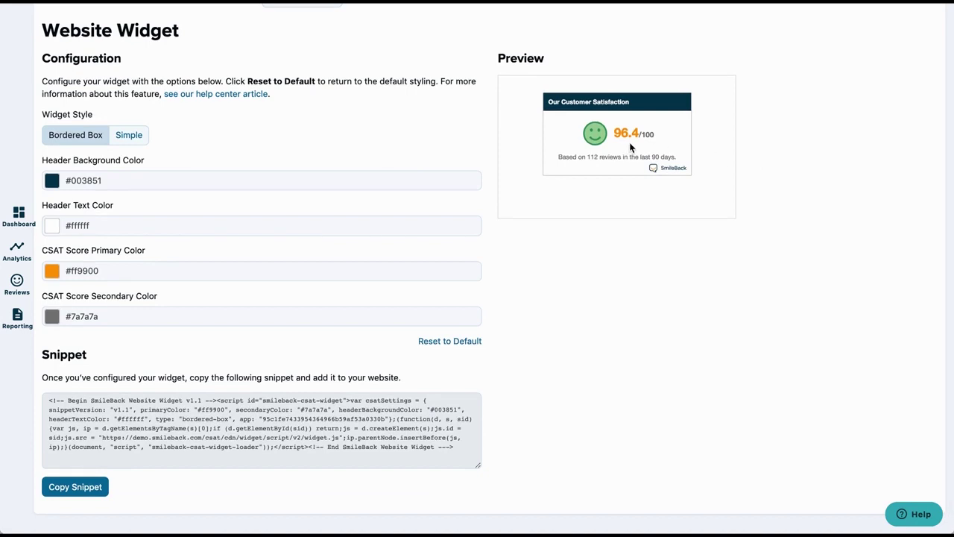
scroll(630, 147, "down", 1)
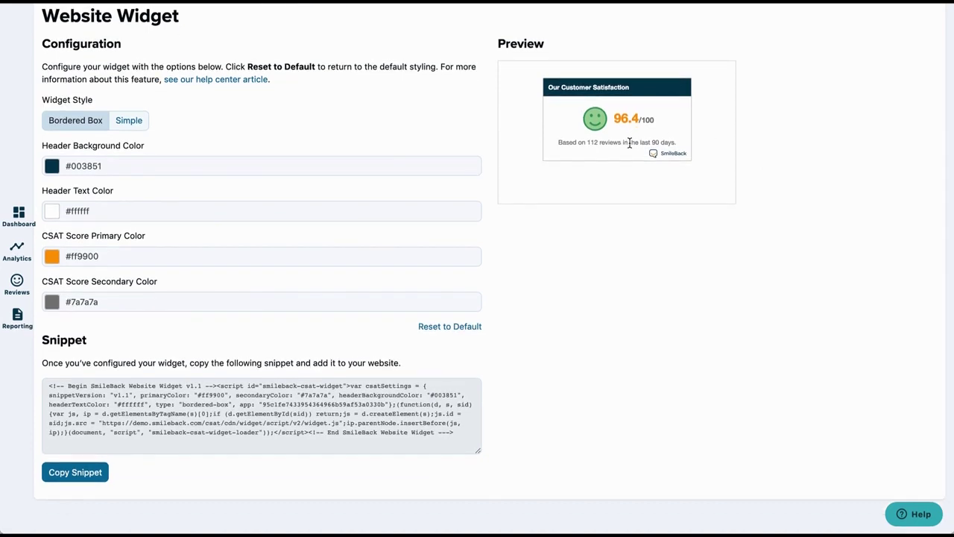
scroll(630, 143, "up", 2)
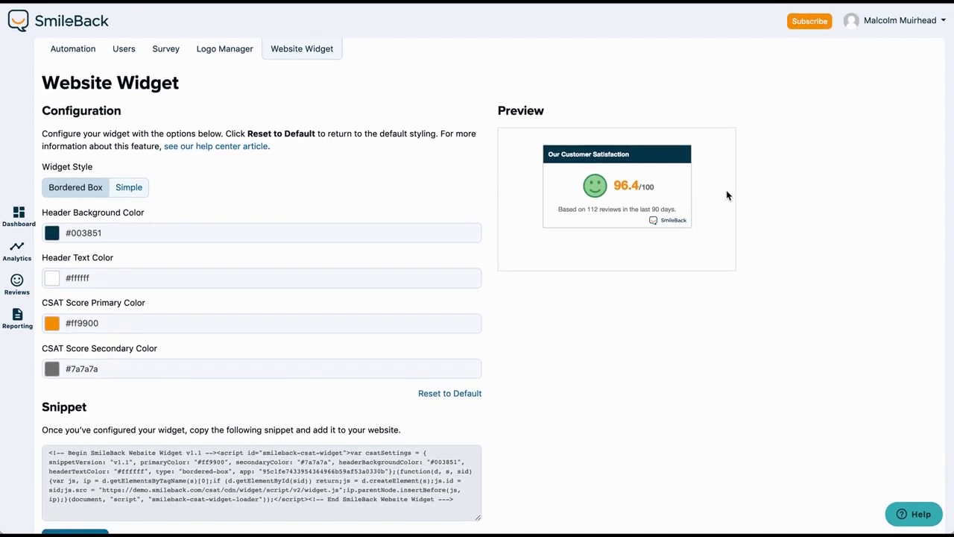
left_click(18, 215)
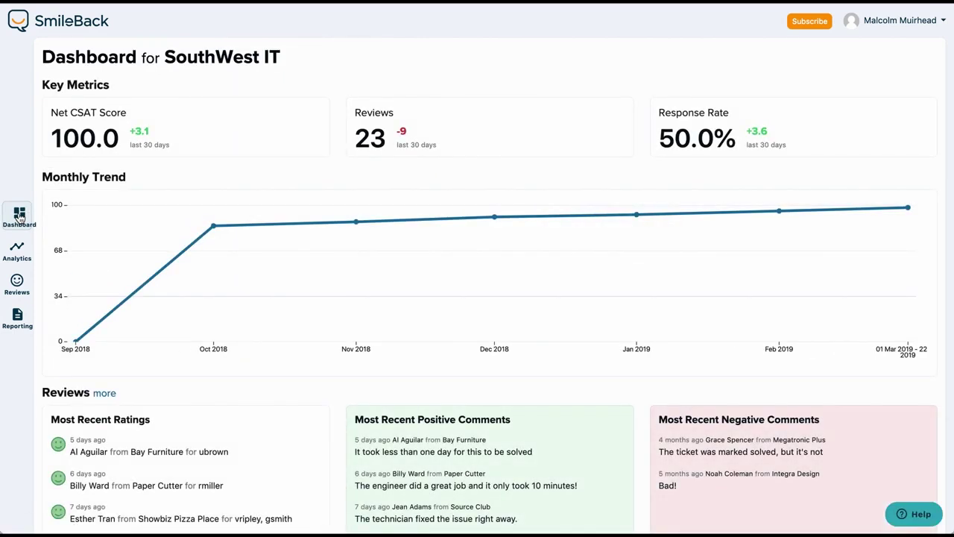